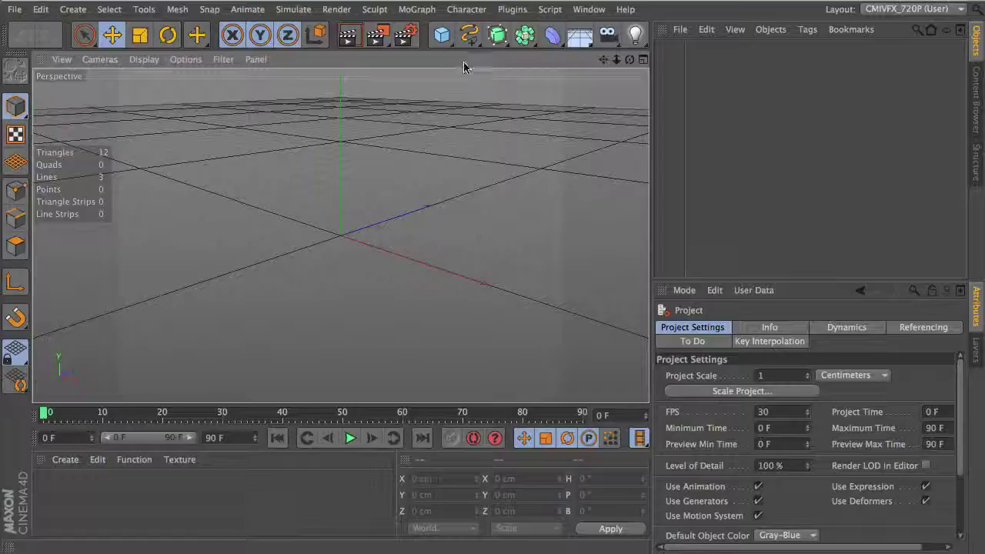
Step: Add a cube and a null object to the scene, and rename the null as Xpresso
drag(441, 35, 485, 58)
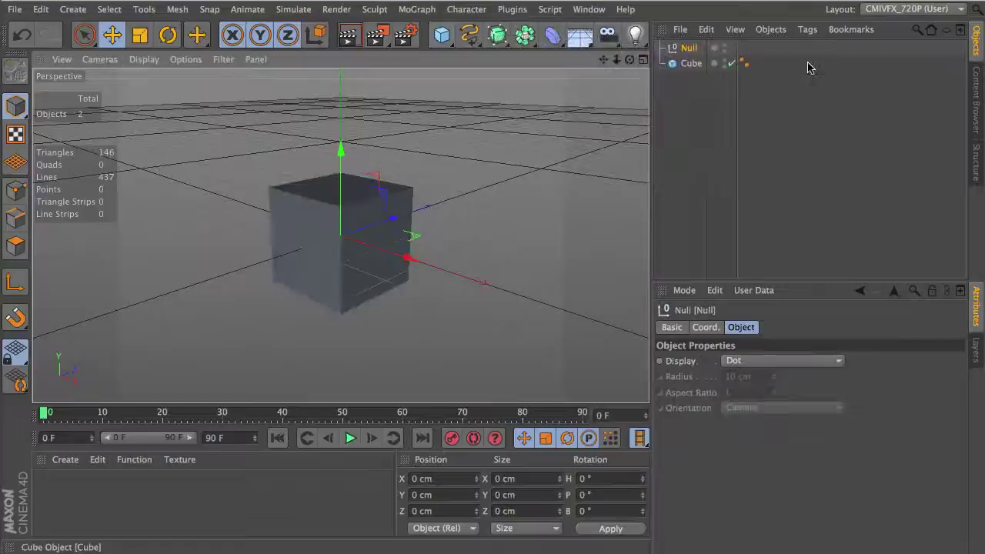
double_click(690, 47)
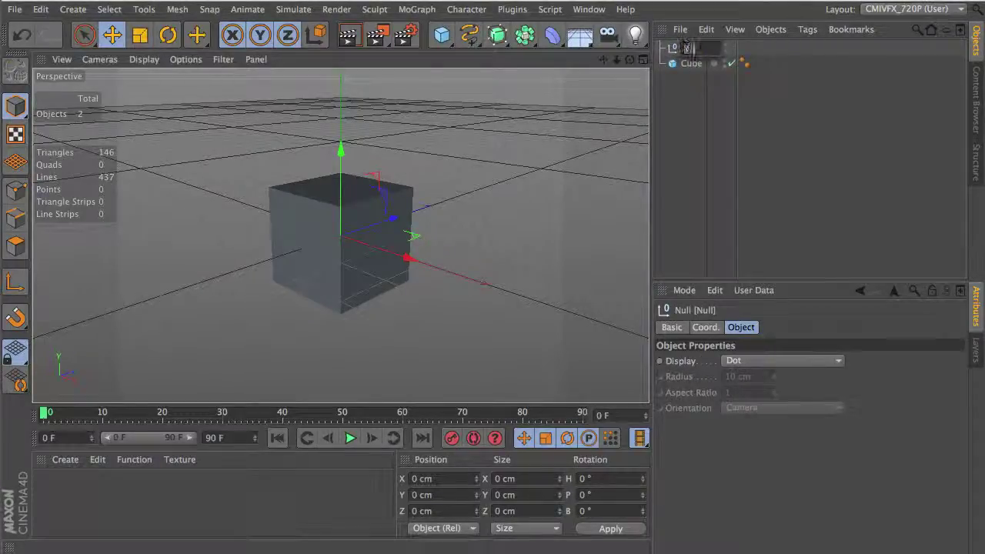
text(Xpresso)
key(Return)
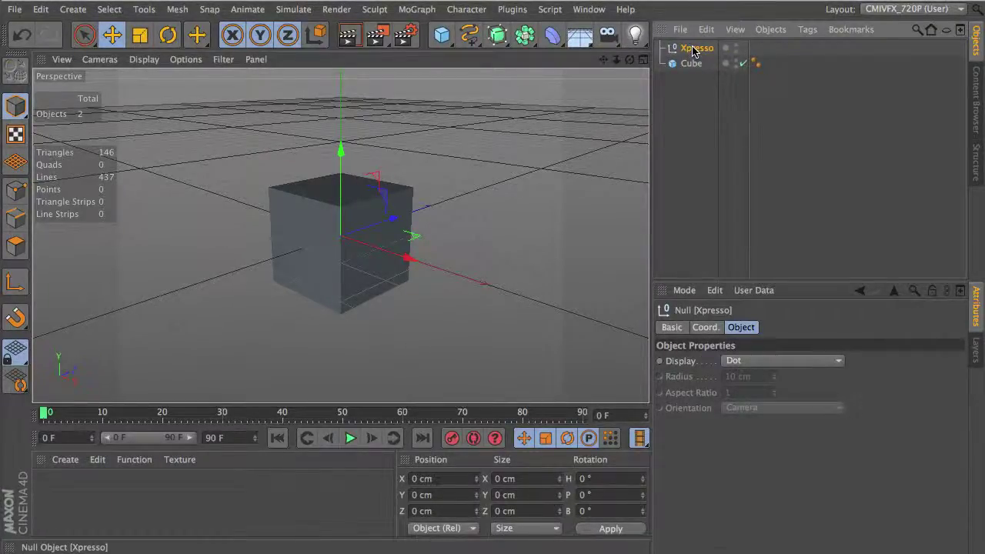
Step: Give the Xpresso null an XPresso tag and bring the cube into its graph as a node
right_click(690, 49)
mouse_move(762, 3)
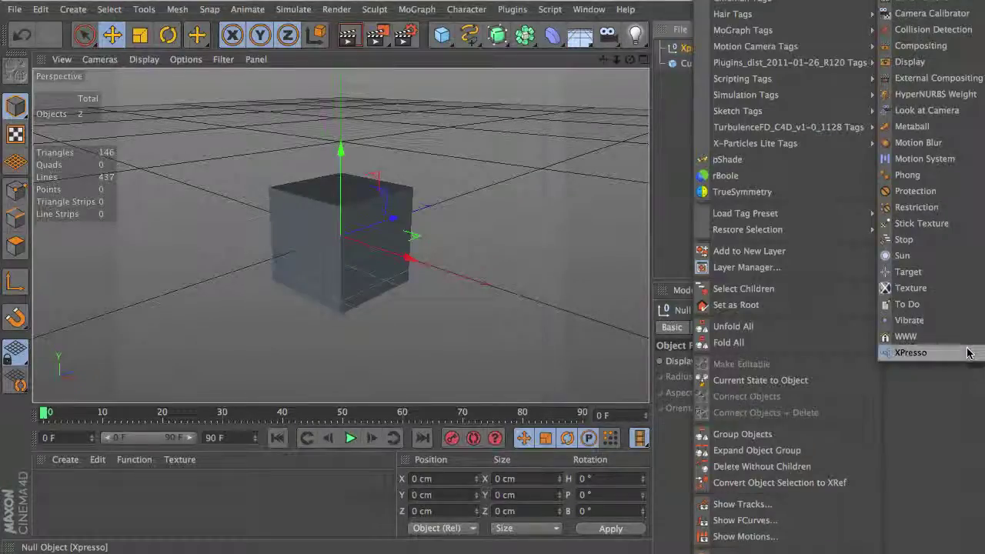
click(910, 353)
drag(683, 64, 331, 247)
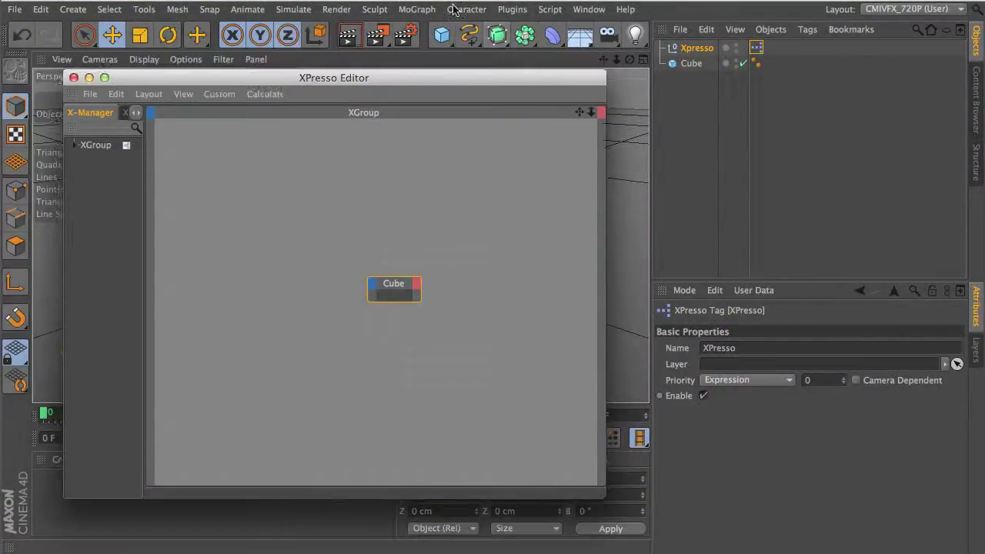
Step: Create a MoGraph Shader effector and add it to the XPresso graph as a node beside the Cube node
click(416, 9)
mouse_move(439, 32)
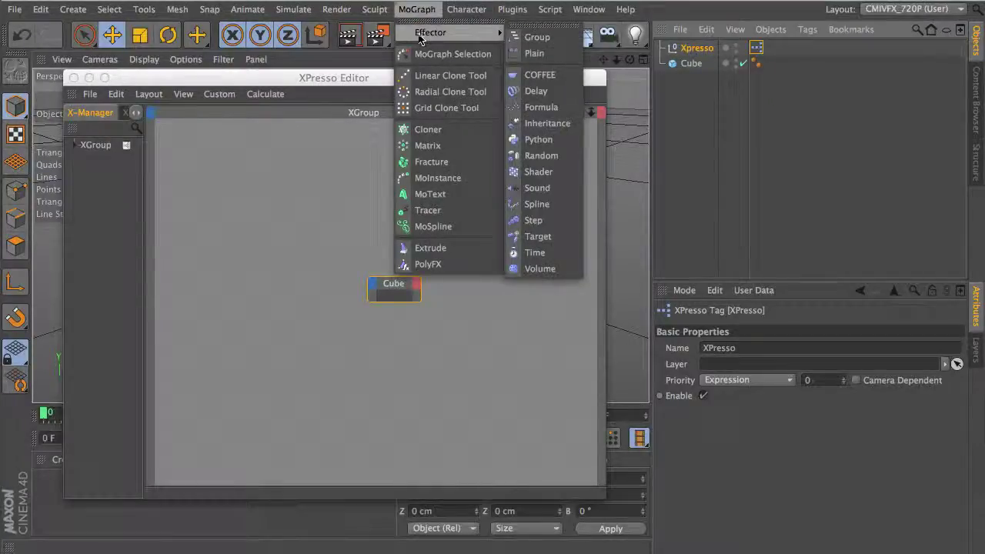
click(575, 155)
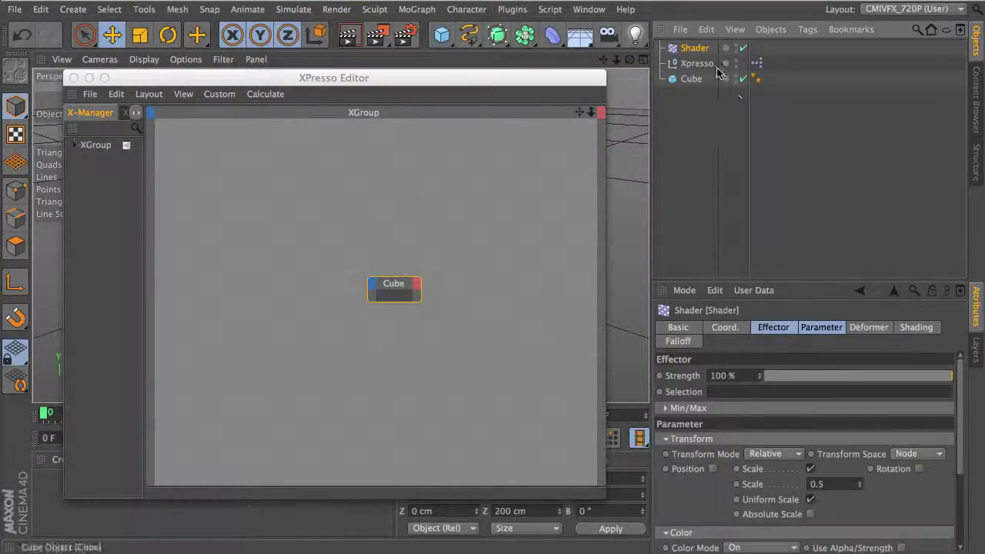
drag(699, 50, 225, 256)
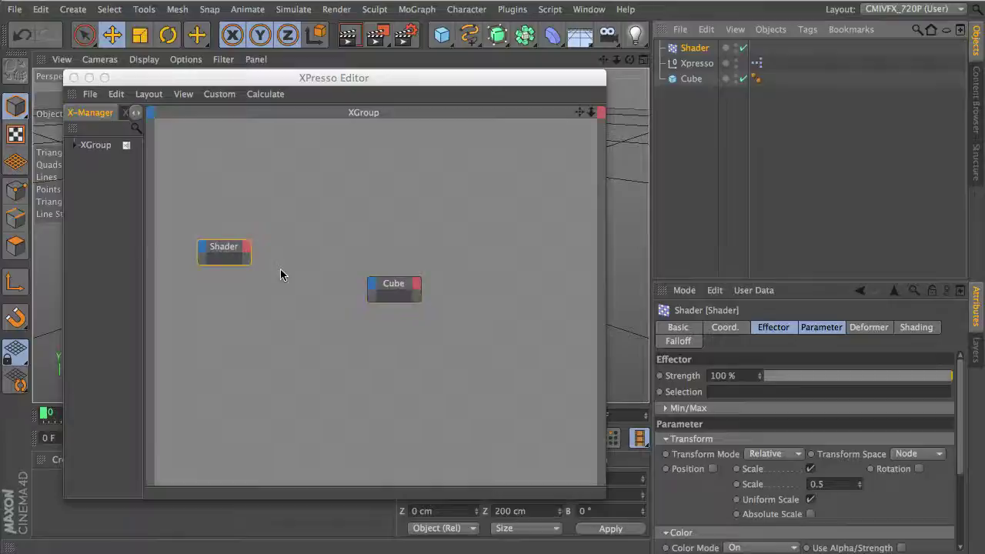
Step: Add a Sample node from the Motion Graphics system operators between the Shader and Cube nodes
click(74, 145)
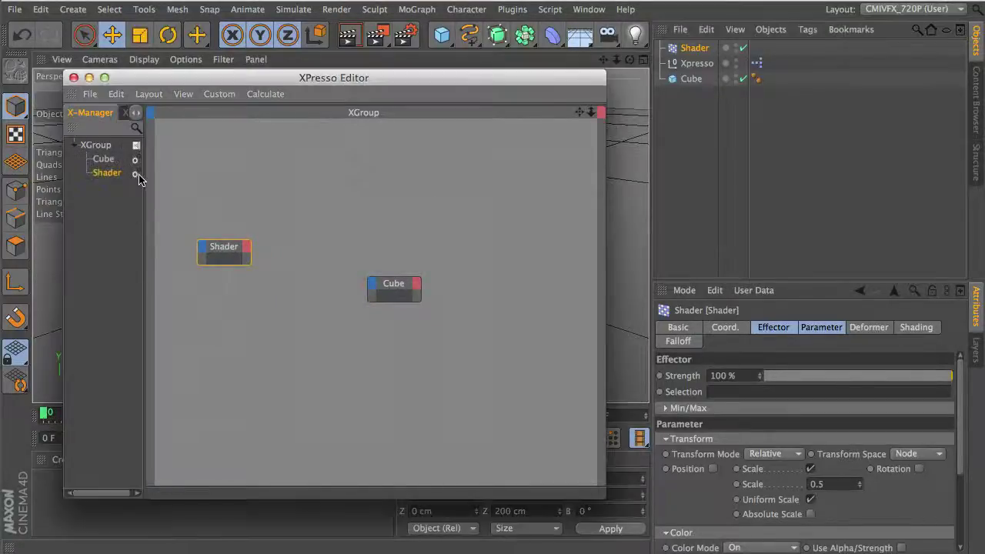
click(75, 146)
drag(143, 131, 208, 131)
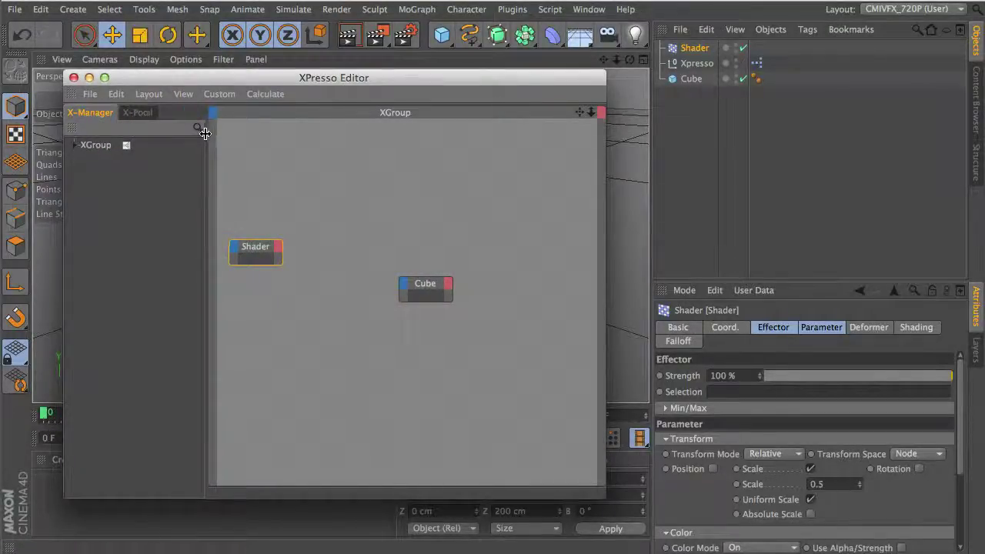
click(137, 112)
click(75, 146)
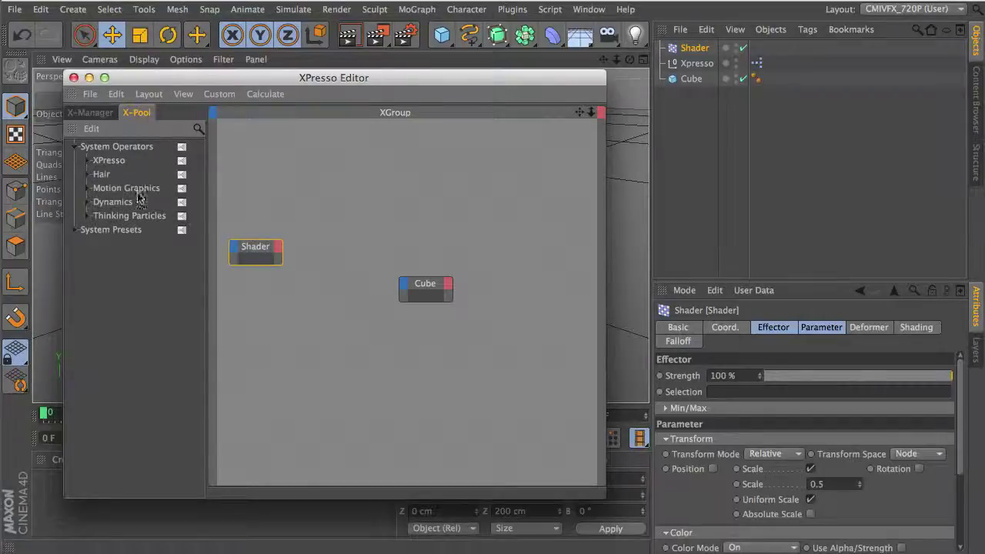
click(87, 188)
drag(111, 242, 363, 257)
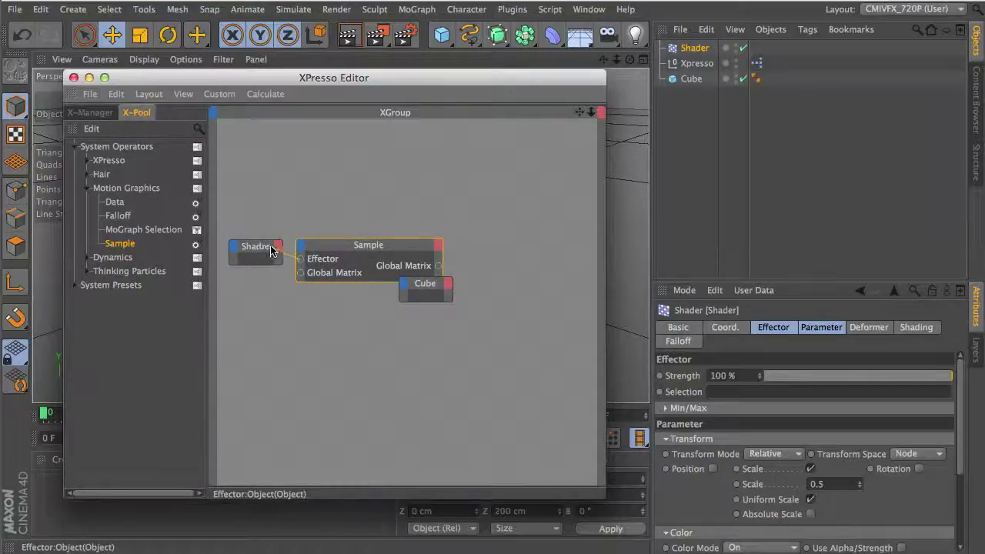
Step: Connect the Shader node's Object output to the Sample node's Effector input
click(277, 248)
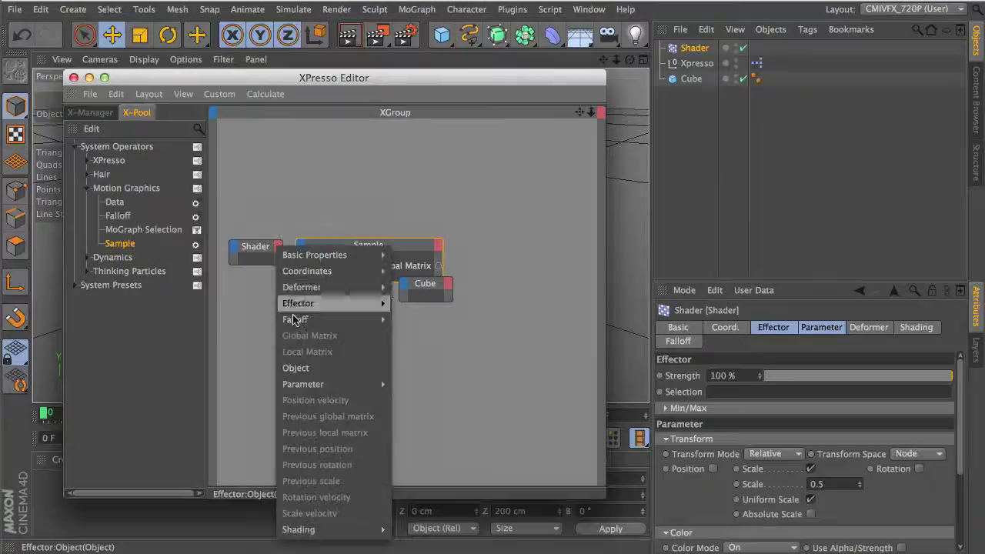
click(297, 364)
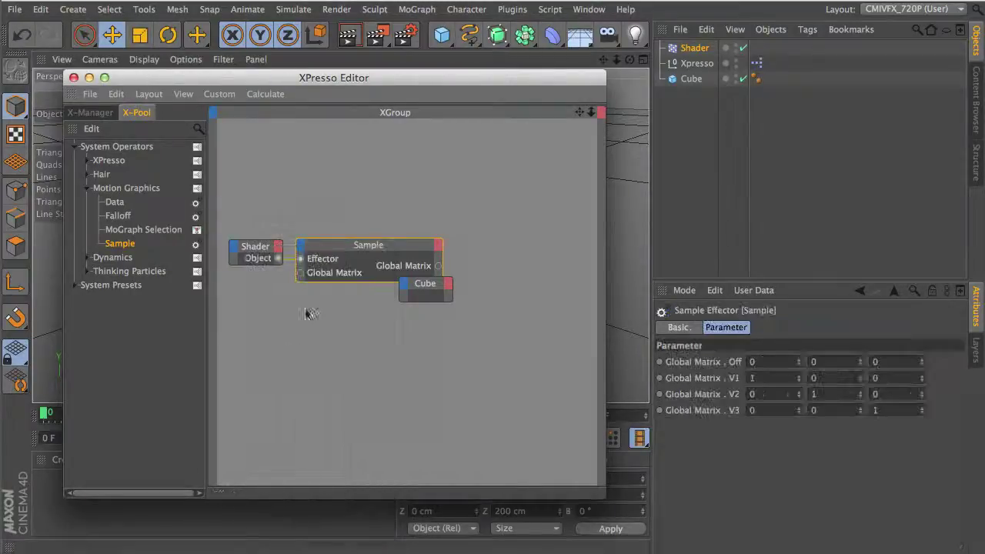
click(266, 248)
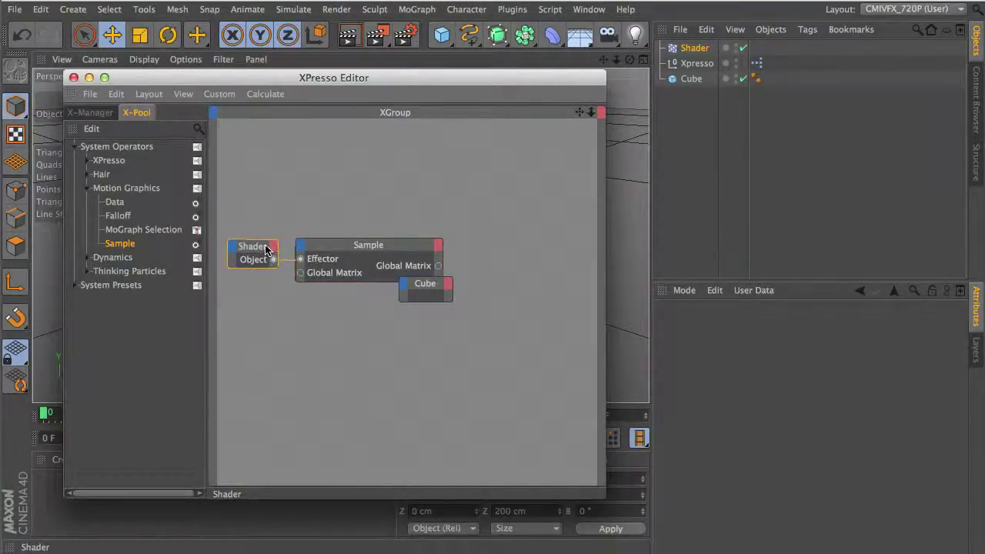
Step: Move the Cube node away from the Sample node and add a Range Mapper calculation node between them
drag(429, 289, 520, 287)
right_click(488, 283)
mouse_move(508, 280)
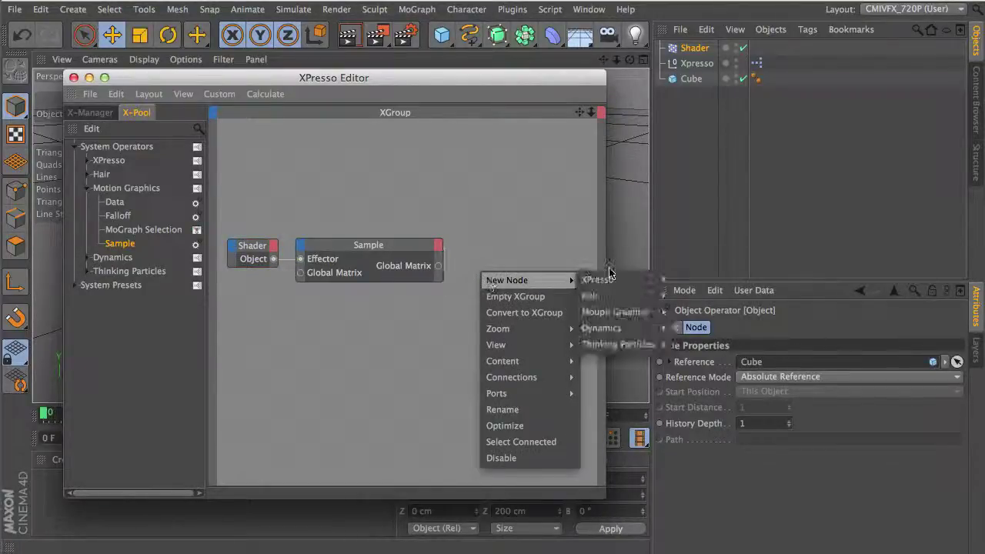
mouse_move(608, 279)
mouse_move(708, 277)
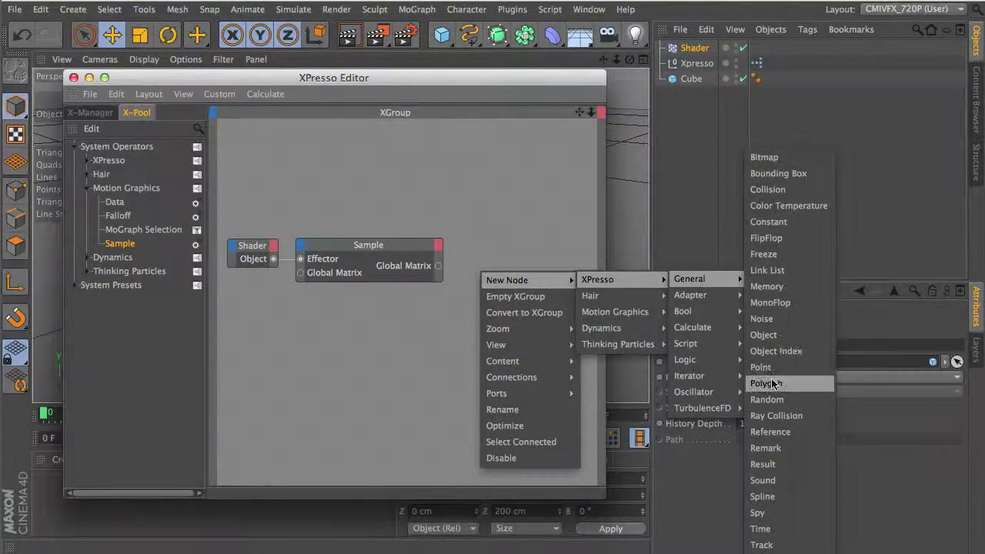
mouse_move(697, 327)
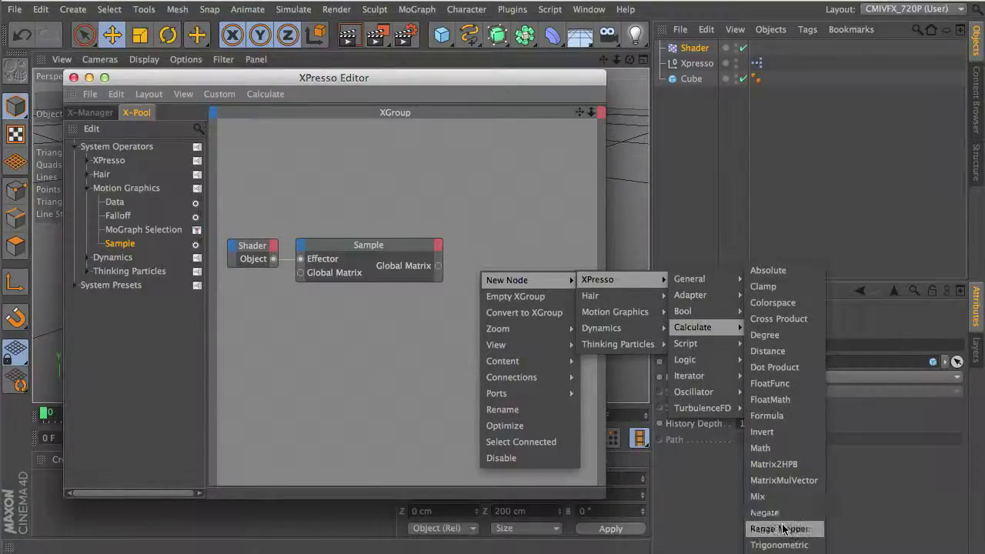
click(780, 528)
drag(487, 265, 497, 251)
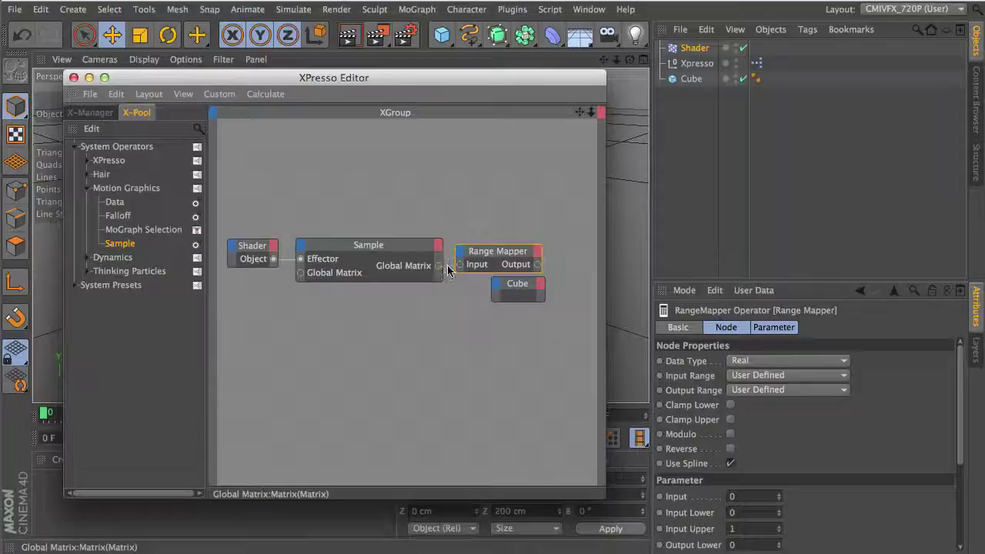
Step: Feed the Sample node's Strength output into the Range Mapper's Input, and move the Cube node clear of the Range Mapper
drag(460, 269, 485, 263)
click(437, 245)
click(473, 287)
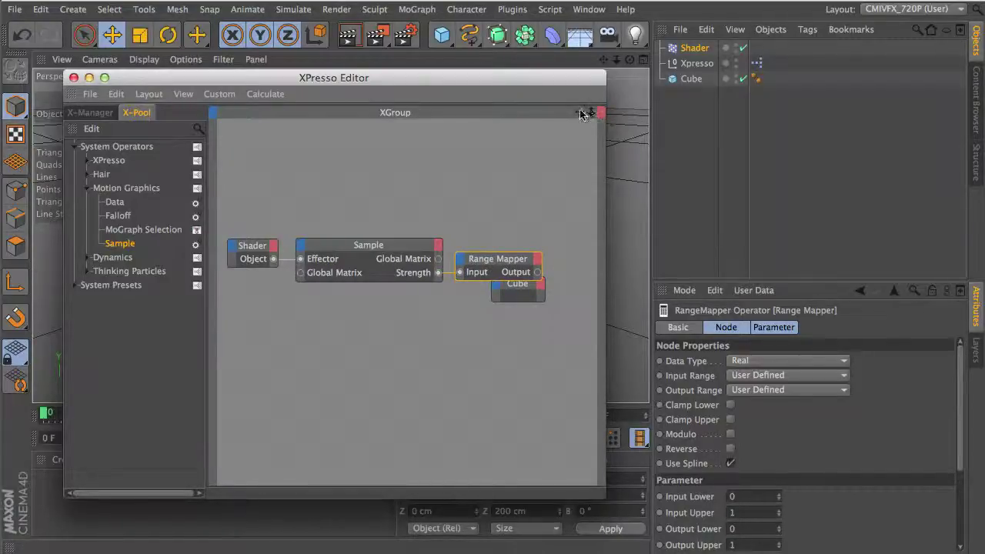
drag(583, 114, 557, 114)
click(493, 294)
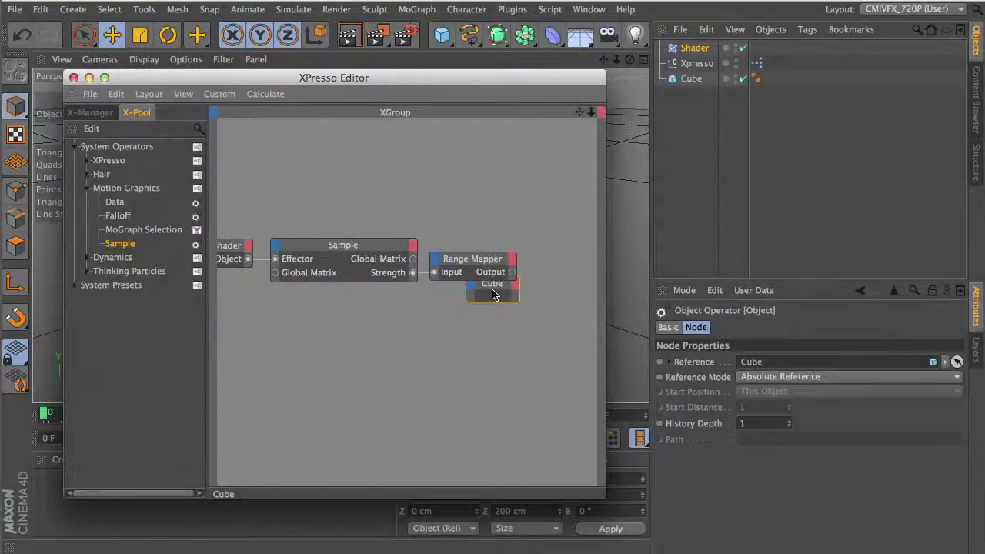
drag(492, 295, 545, 263)
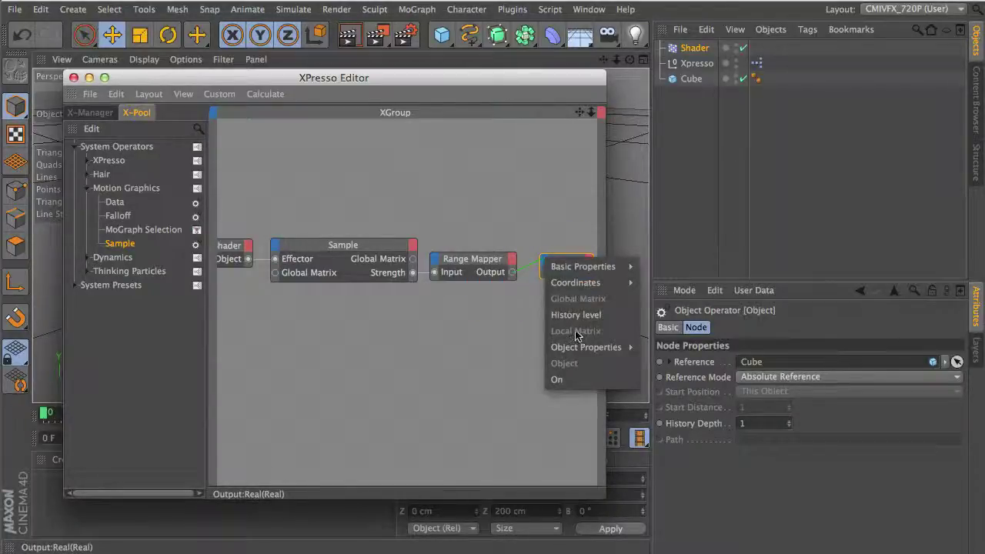
Step: Try to drive the cube's global position from the Range Mapper output, and dismiss the Time Machine backup alert
mouse_move(584, 282)
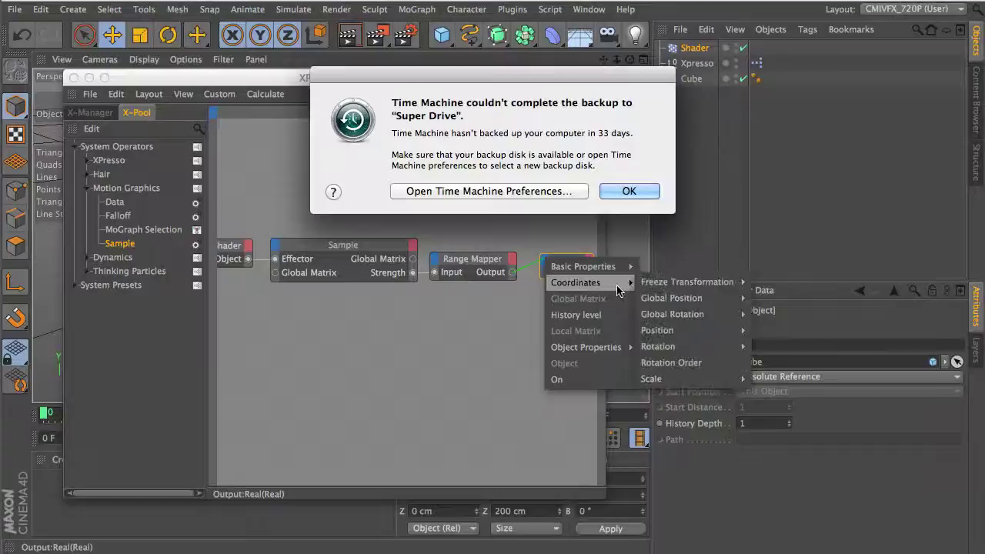
mouse_move(677, 298)
click(769, 330)
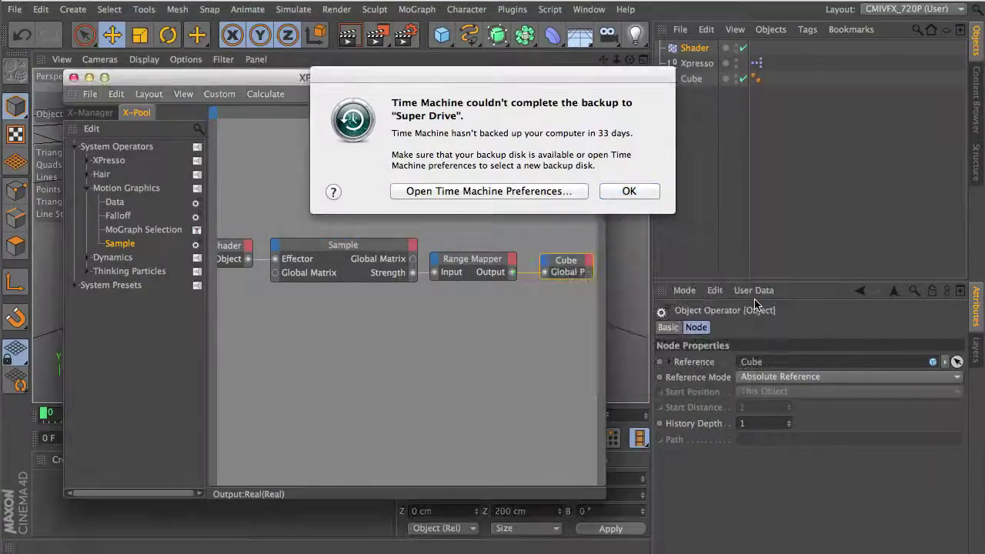
click(629, 192)
click(540, 271)
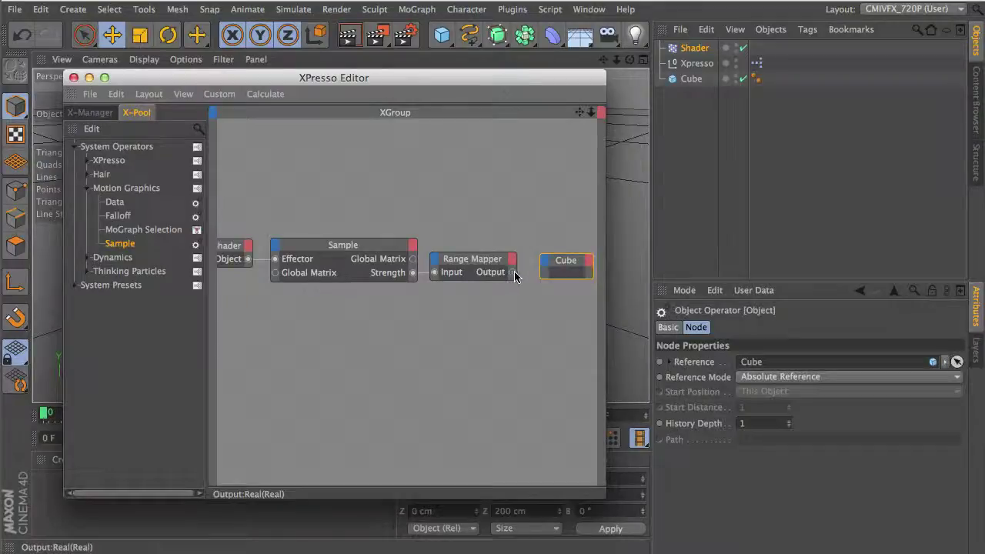
Step: Try linking the Range Mapper output to the cube's full Position vector, and remove that link and port
click(548, 265)
mouse_move(575, 288)
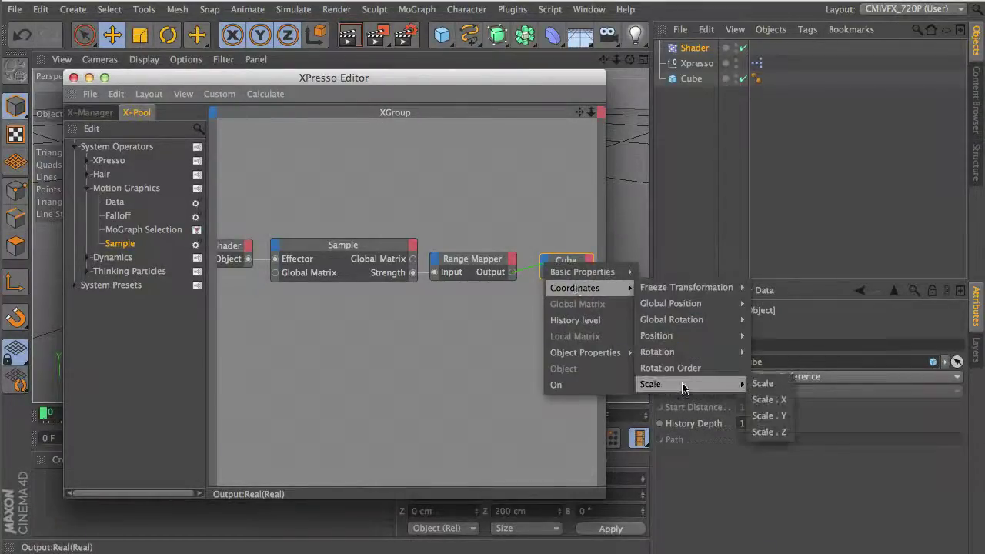
mouse_move(709, 336)
click(779, 334)
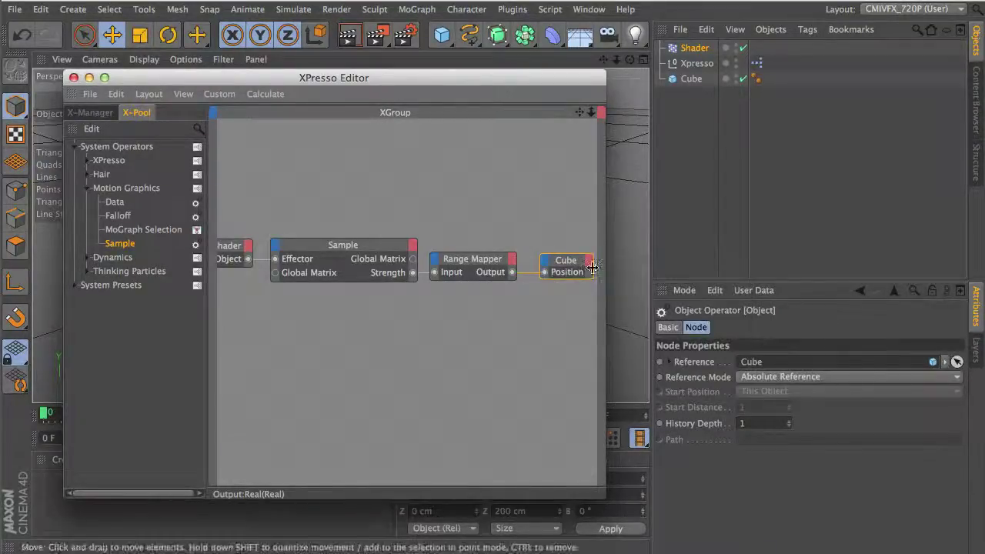
click(527, 271)
click(524, 273)
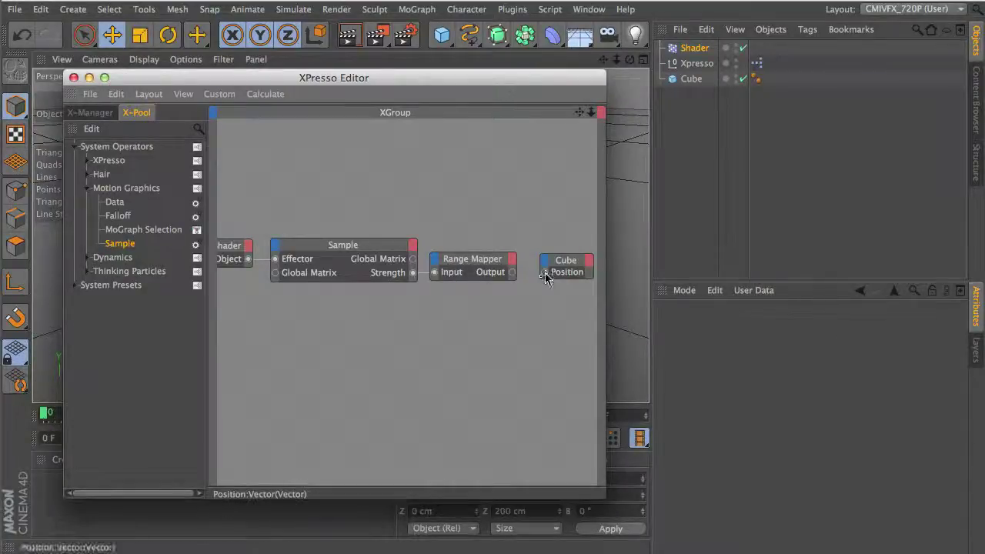
double_click(545, 272)
Step: Connect the Range Mapper's Output to a Position . Y input on the Cube node
drag(511, 275, 544, 267)
mouse_move(615, 287)
mouse_move(700, 339)
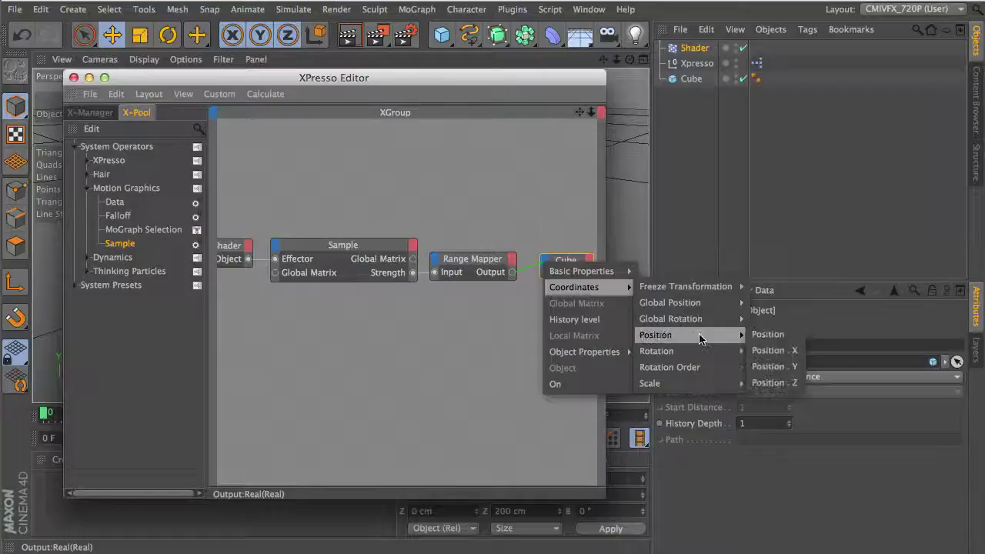
click(769, 367)
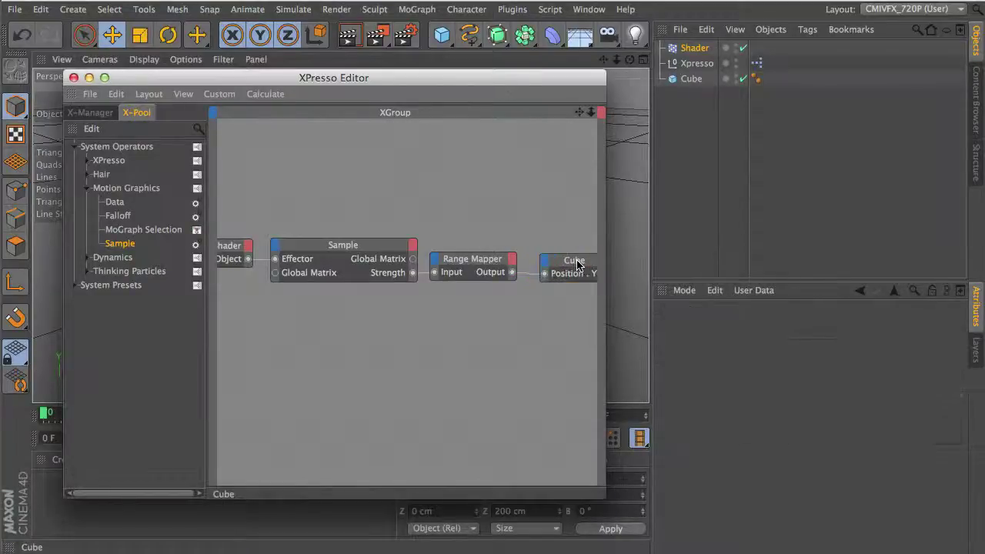
drag(561, 262, 558, 258)
Step: Widen the XPresso Editor to review the node chain from Shader to Cube, and close the editor
alt+middle_drag(428, 196, 471, 196)
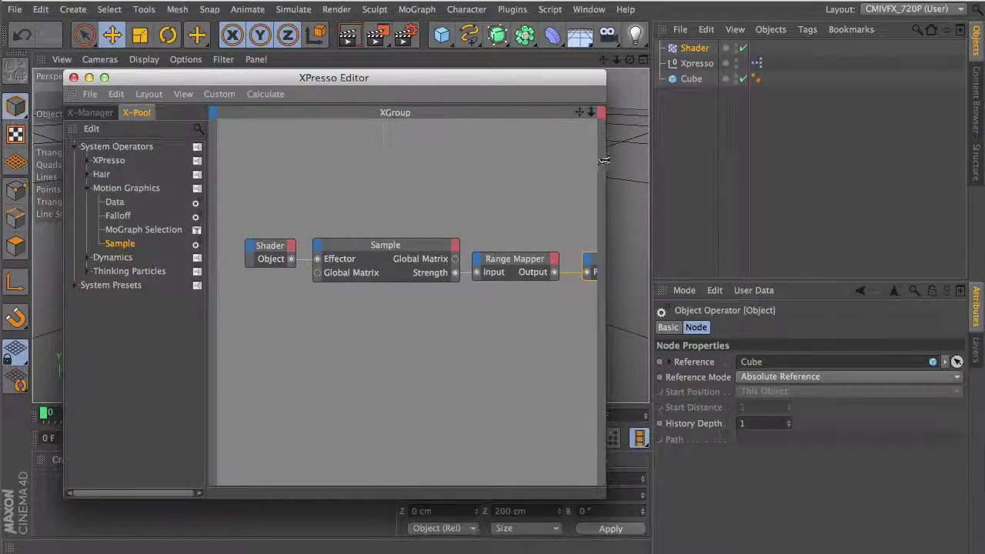
drag(604, 160, 733, 183)
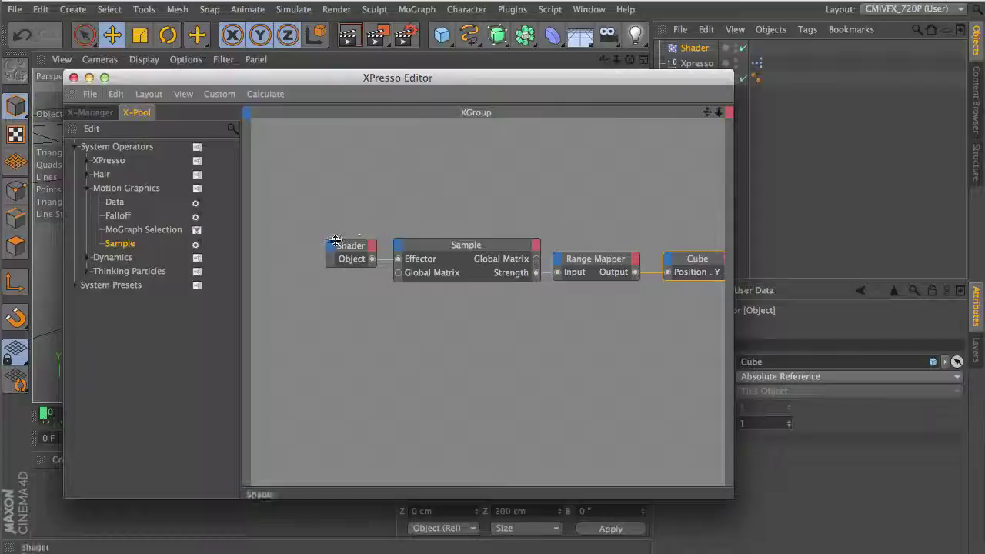
drag(354, 212, 684, 334)
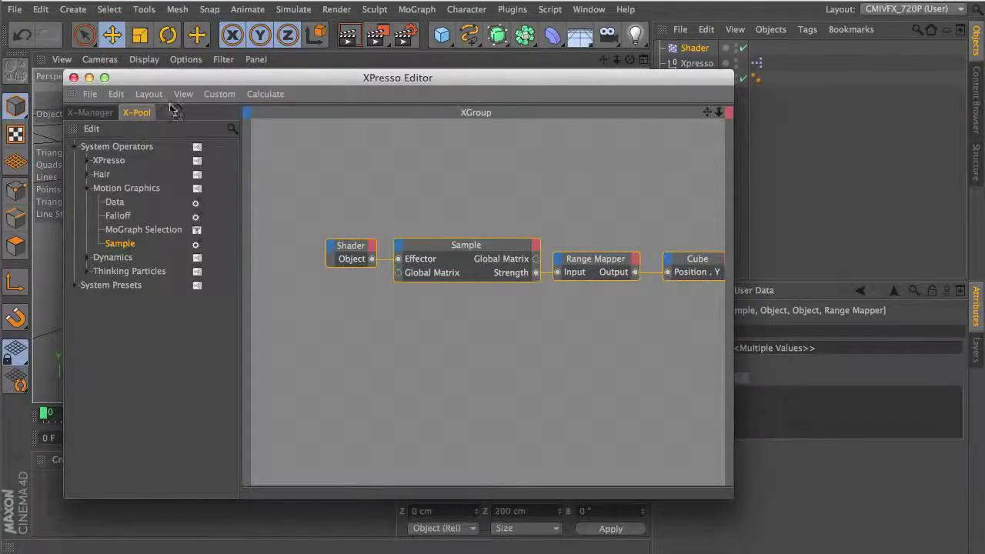
click(74, 79)
Step: Turn off the Scale transform parameter of the Shader effector
double_click(693, 48)
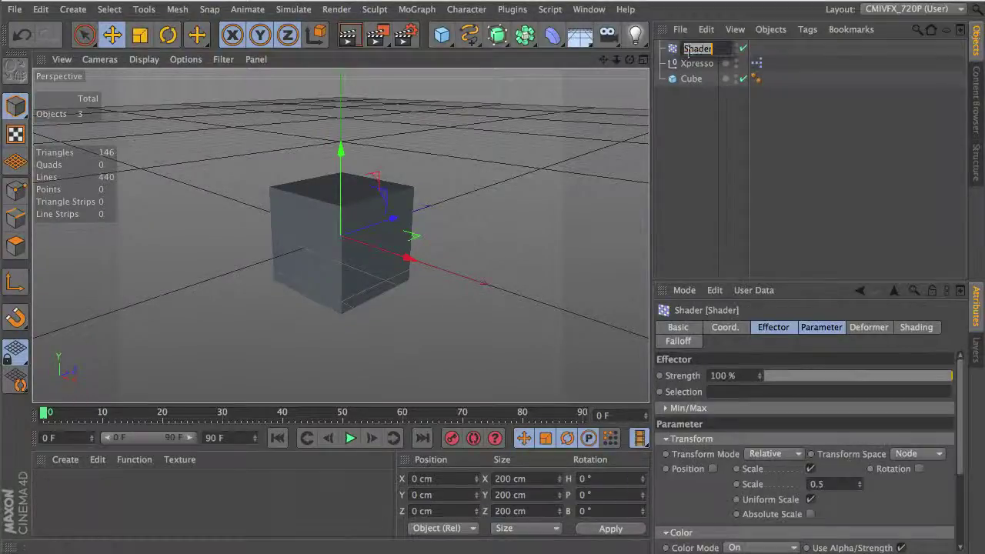
click(811, 468)
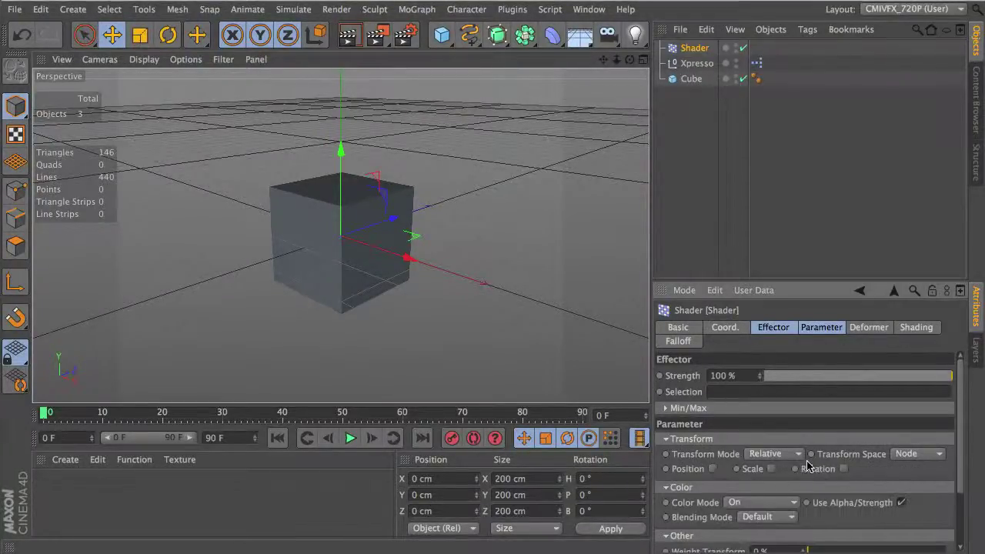
Step: Load a Noise shader into the Shader effector's custom shading channel and open the noise settings
click(811, 439)
click(806, 454)
click(797, 468)
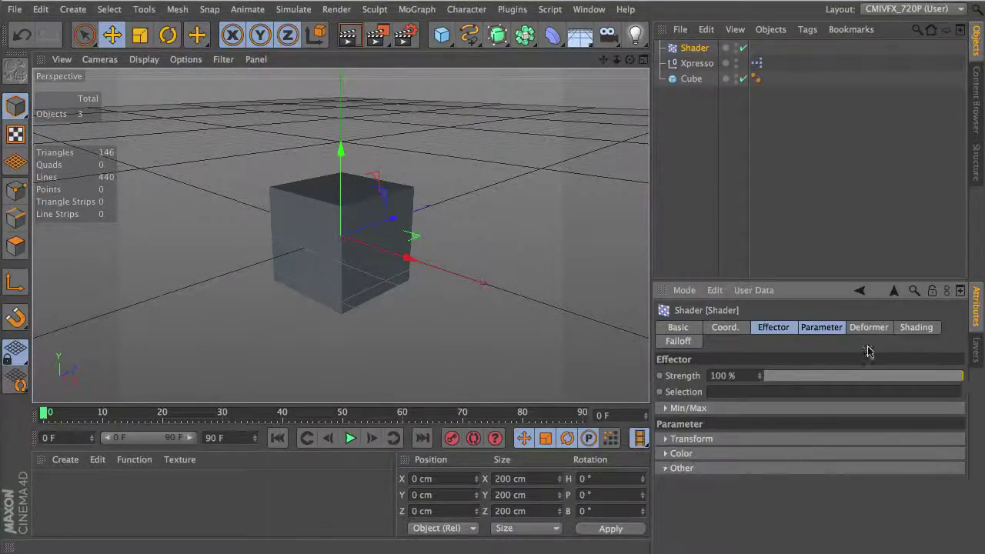
click(914, 327)
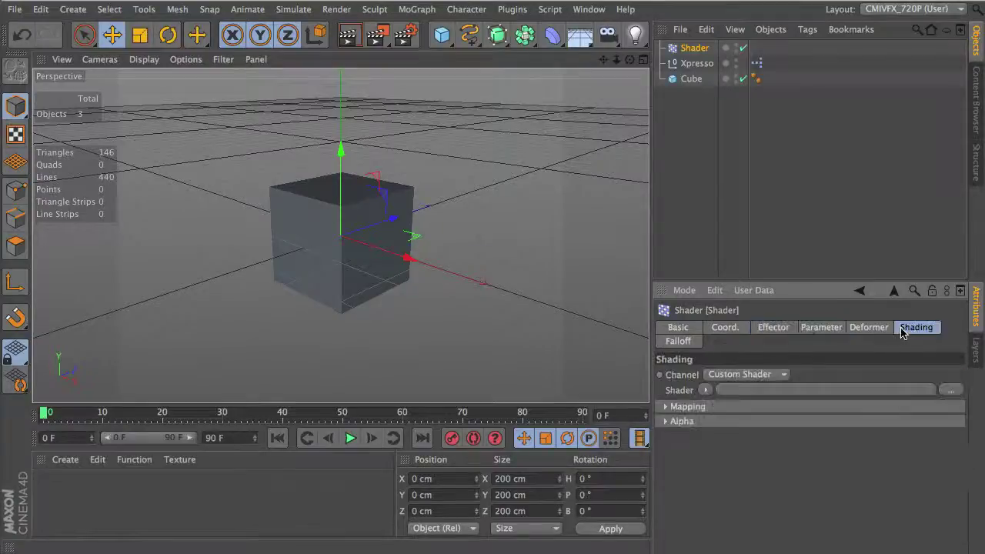
click(708, 391)
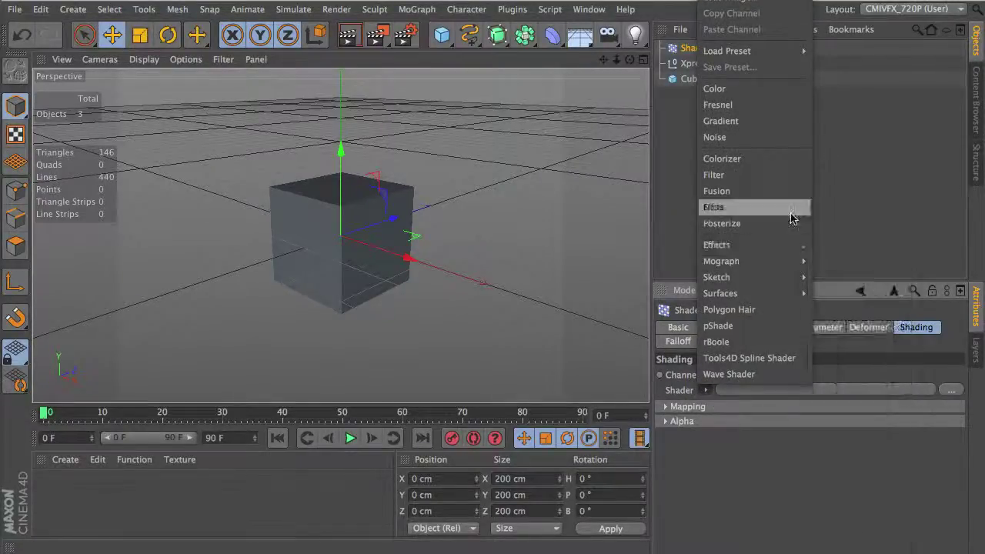
click(793, 137)
click(783, 388)
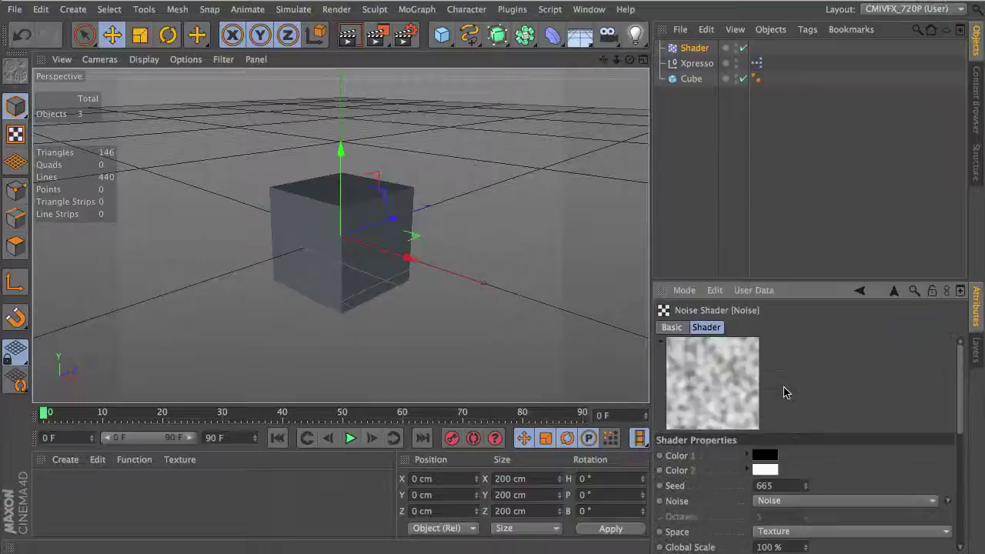
Step: Set the noise type to Turbulence with an Animation Speed of 1, and play the animation
scroll(862, 362, down, 2)
click(794, 440)
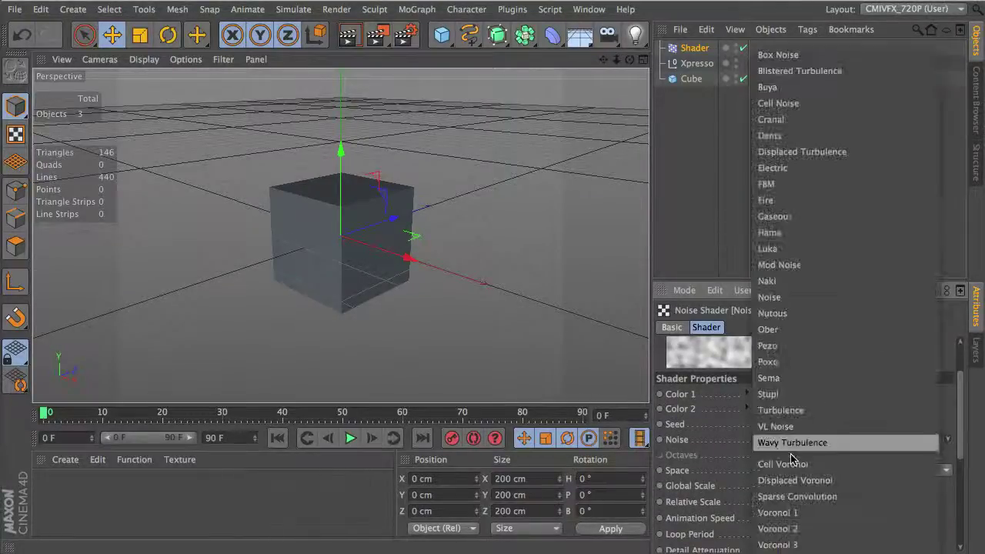
click(819, 409)
click(759, 518)
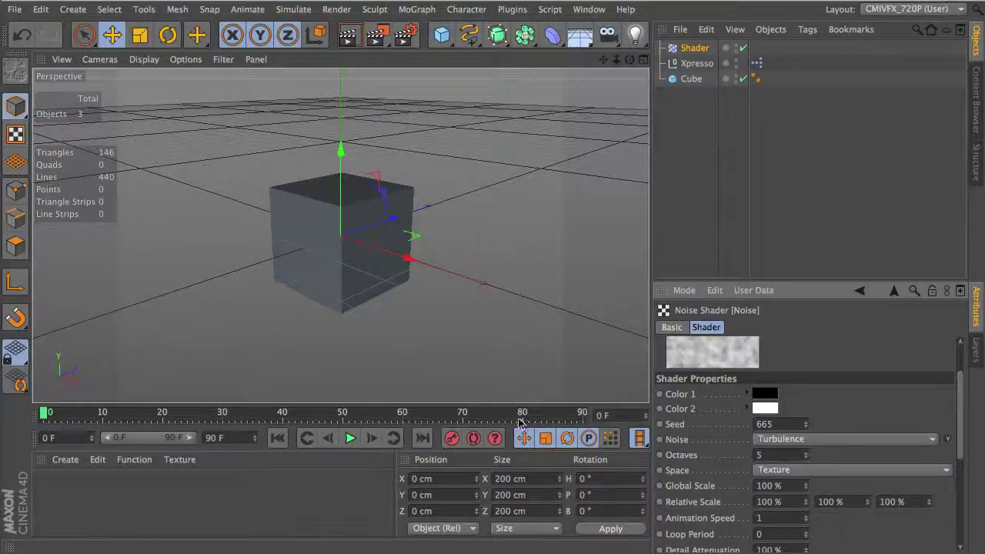
click(350, 437)
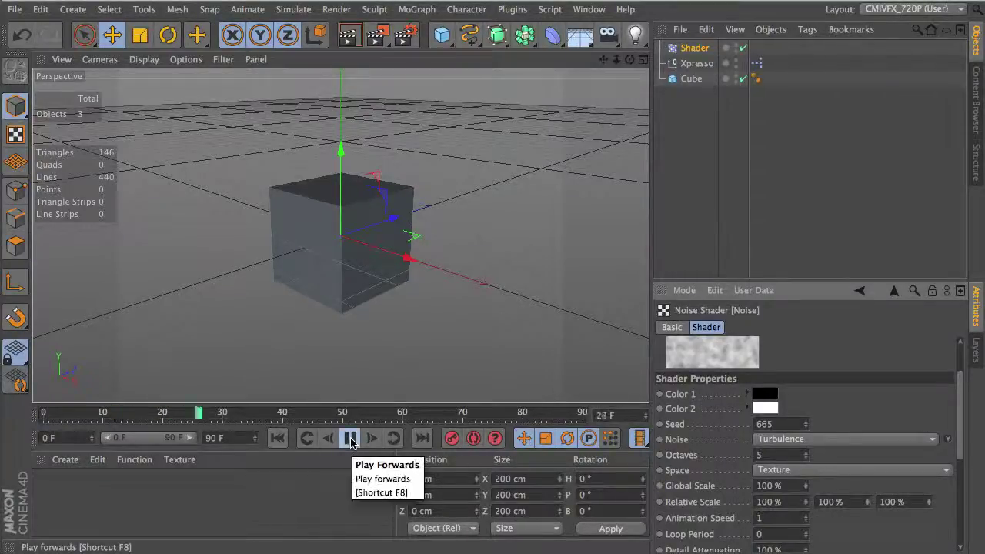
Step: Set the Output Upper value of the XPresso Range Mapper node to 1000
double_click(757, 68)
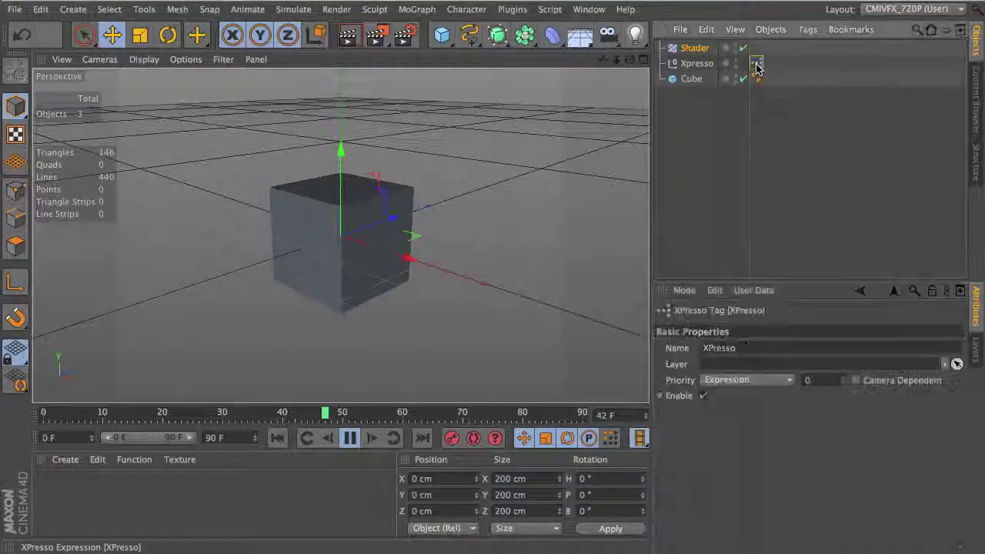
click(595, 259)
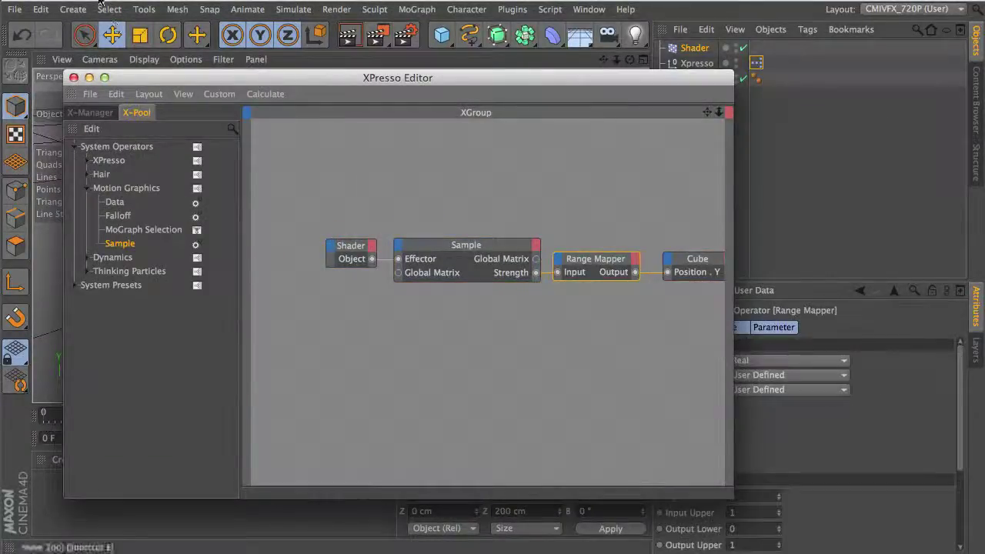
click(73, 77)
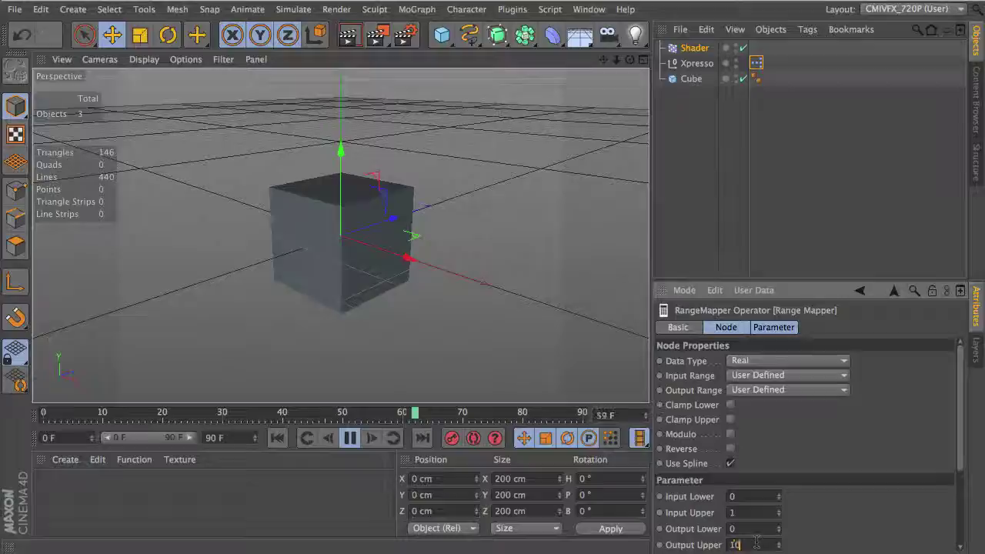
text(0)
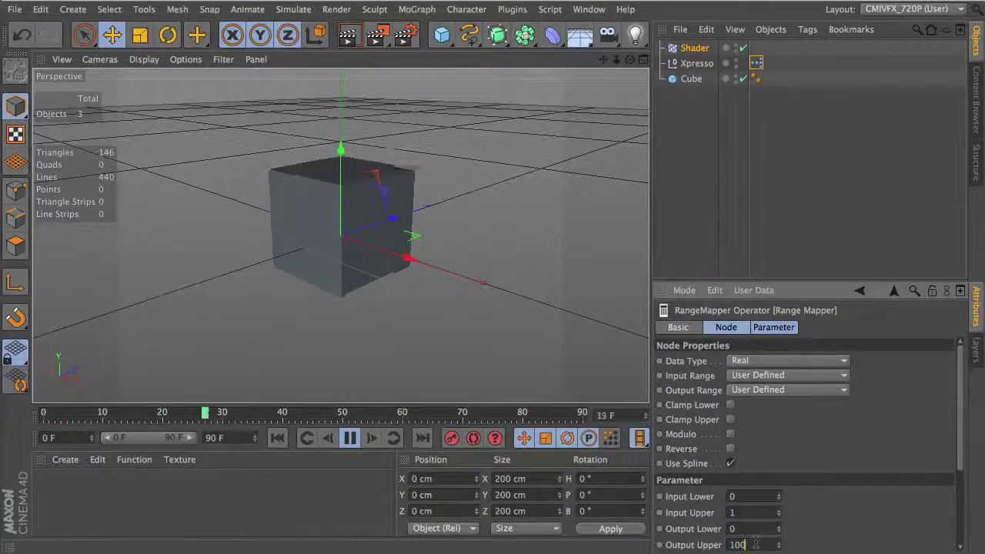
text(0)
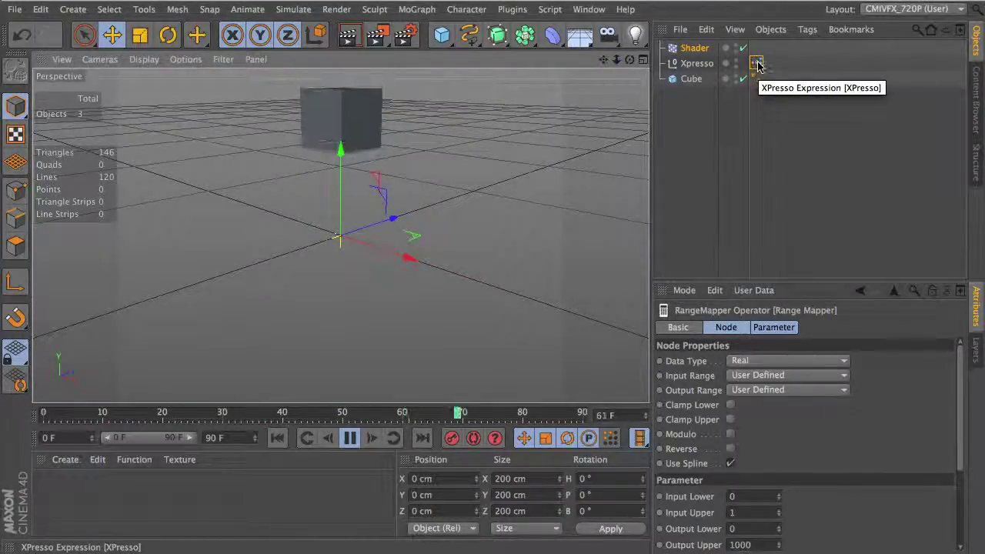
Step: Try Global Scale values of 20 % and 500 % on the effector's Noise shader, and set it to 2500 %
drag(604, 61, 604, 90)
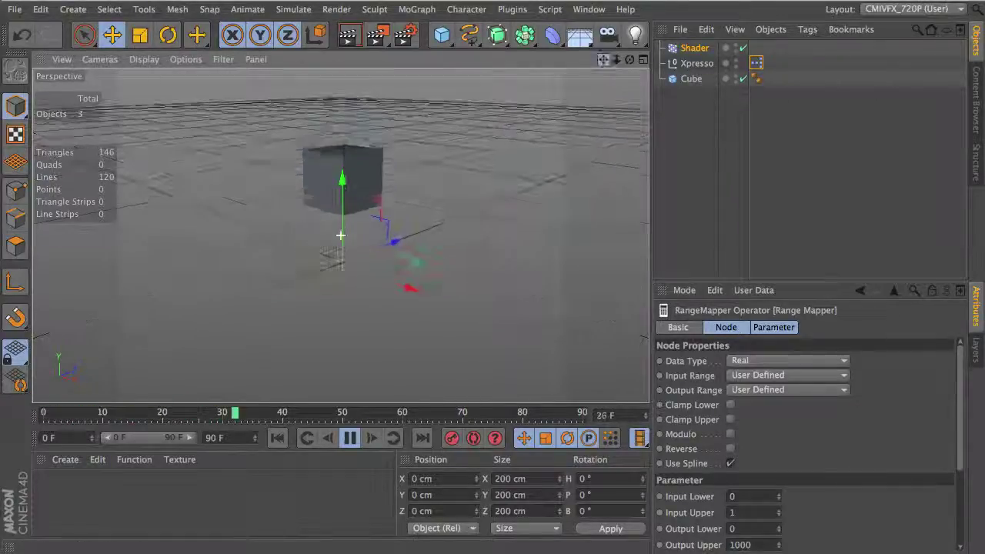
click(703, 49)
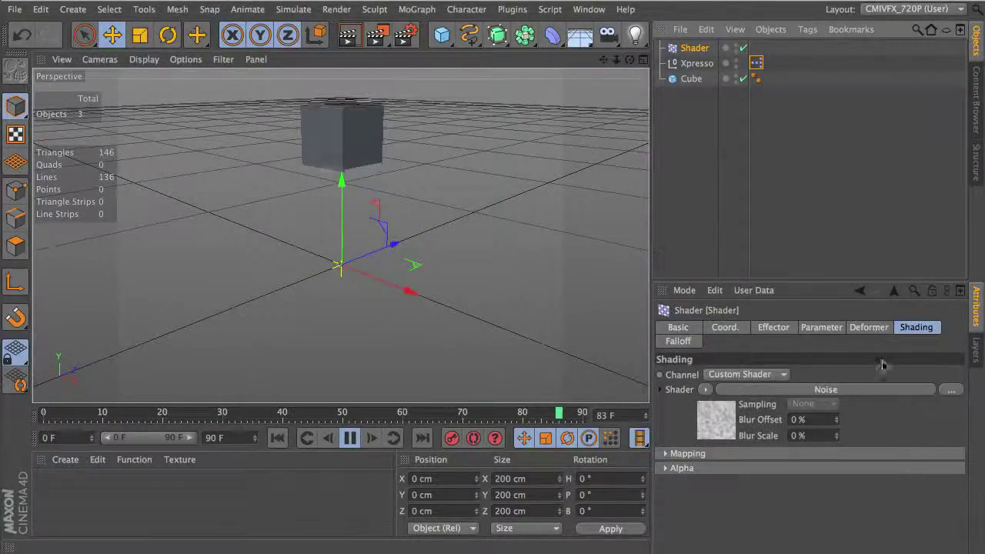
click(818, 388)
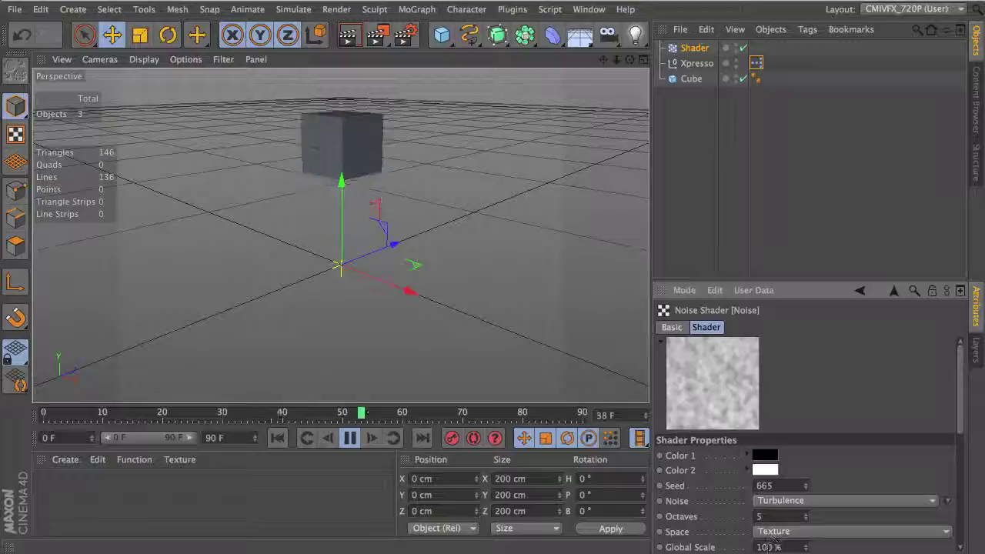
drag(768, 547, 725, 548)
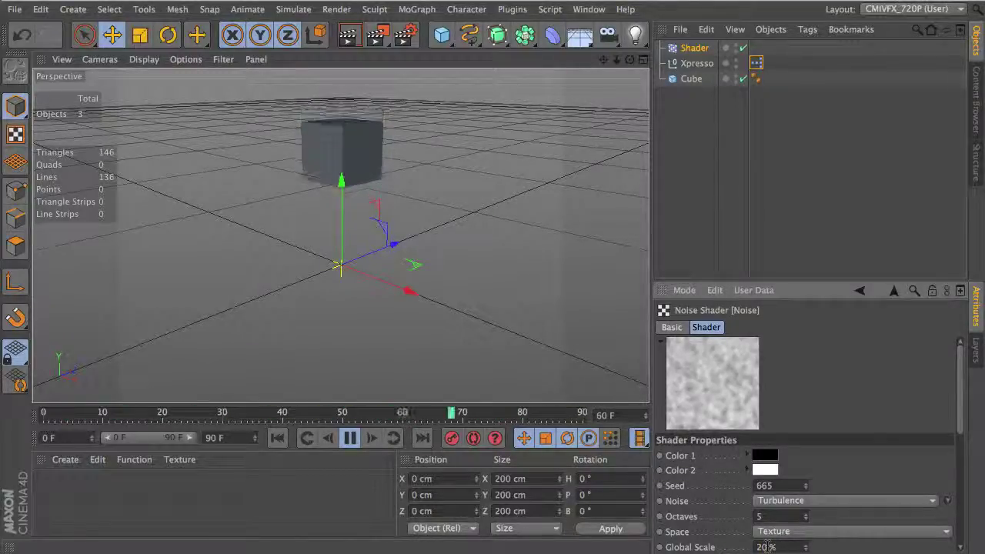
click(768, 547)
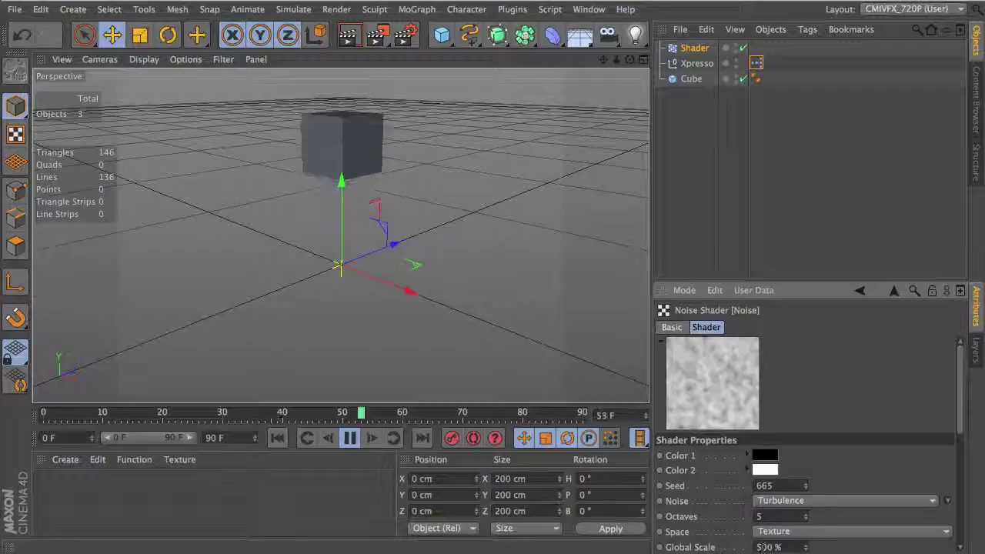
text(2)
key(Return)
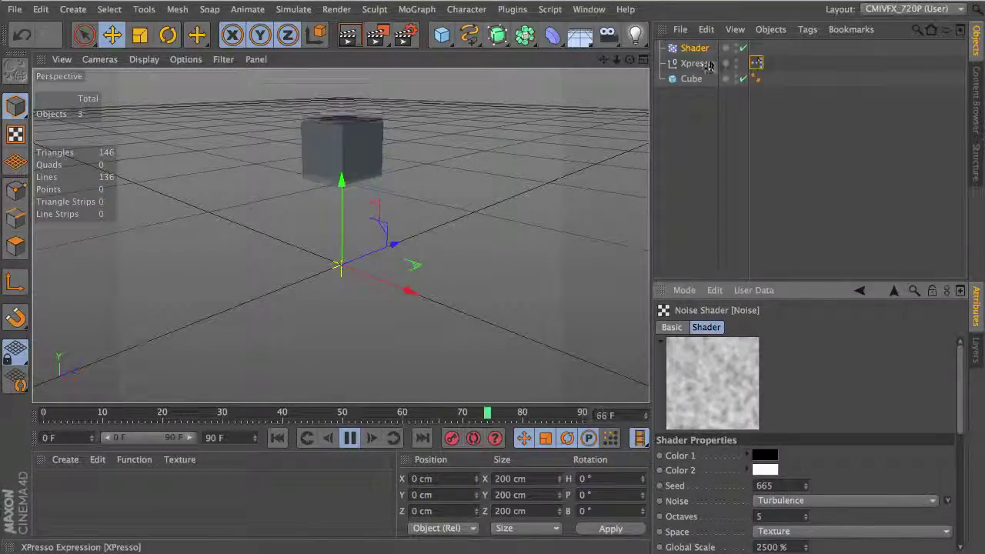
Step: Review the Shader effector, the XPresso tag and the Cube in turn while the animation plays
drag(604, 60, 603, 88)
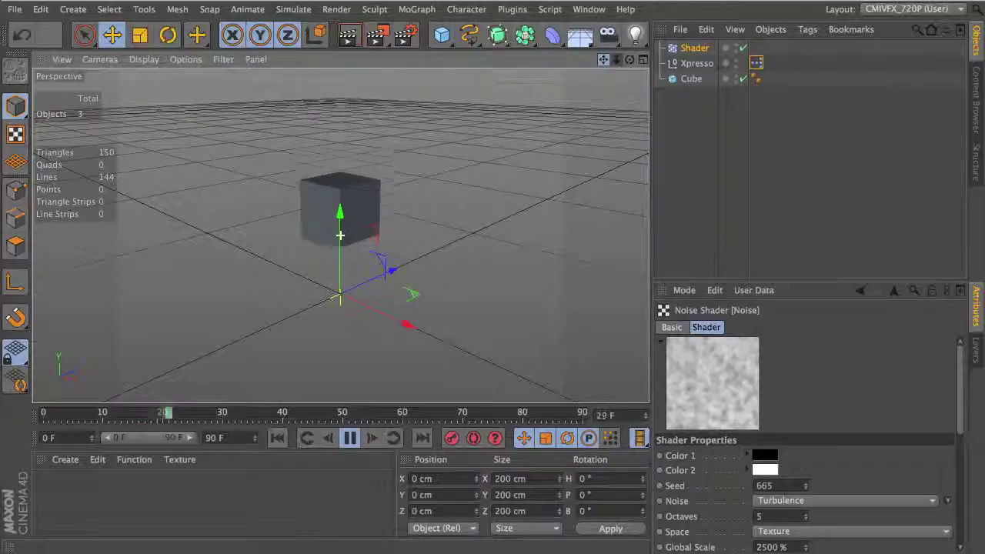
click(696, 47)
click(757, 63)
click(690, 80)
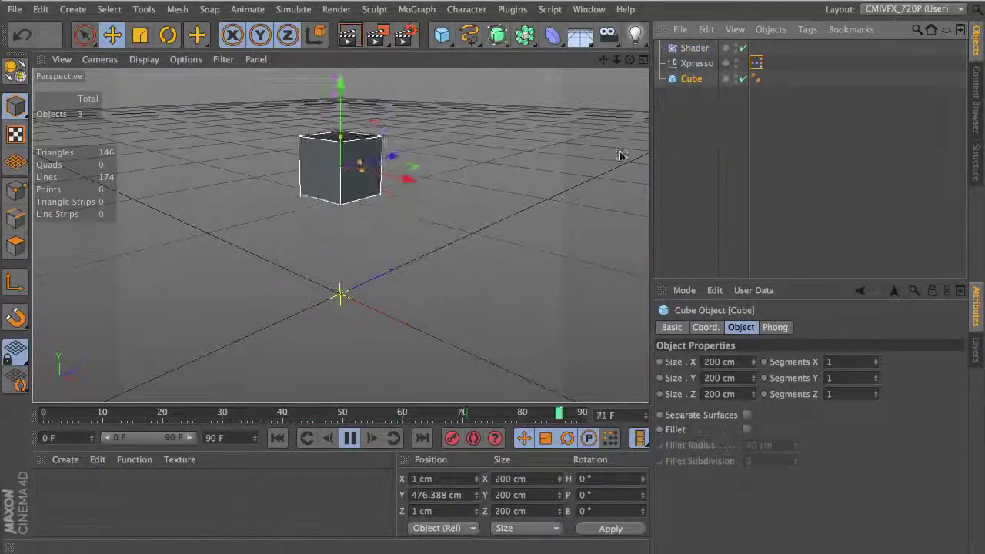